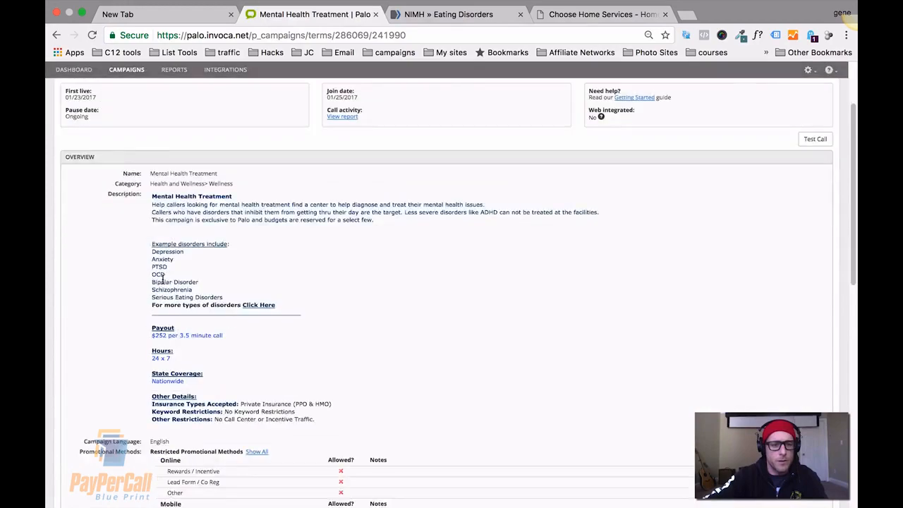
scroll(151, 269, "down", 15)
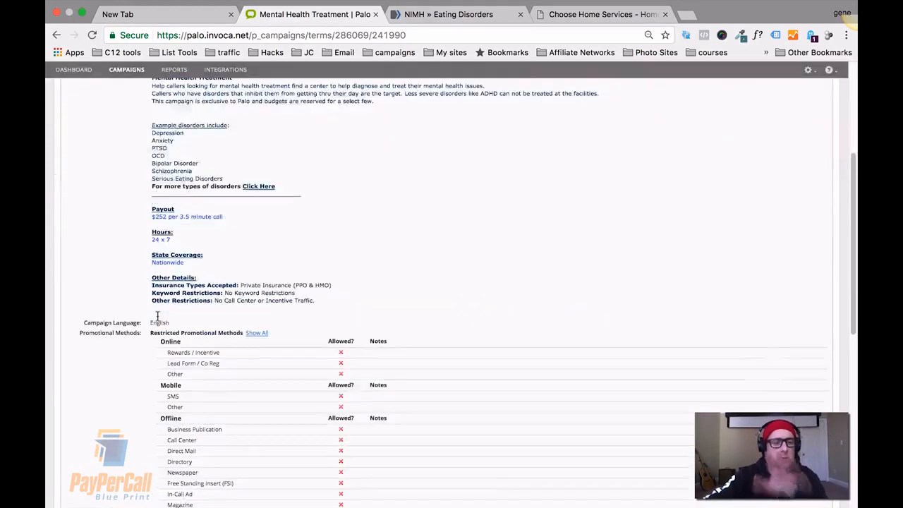
scroll(140, 285, "up", 15)
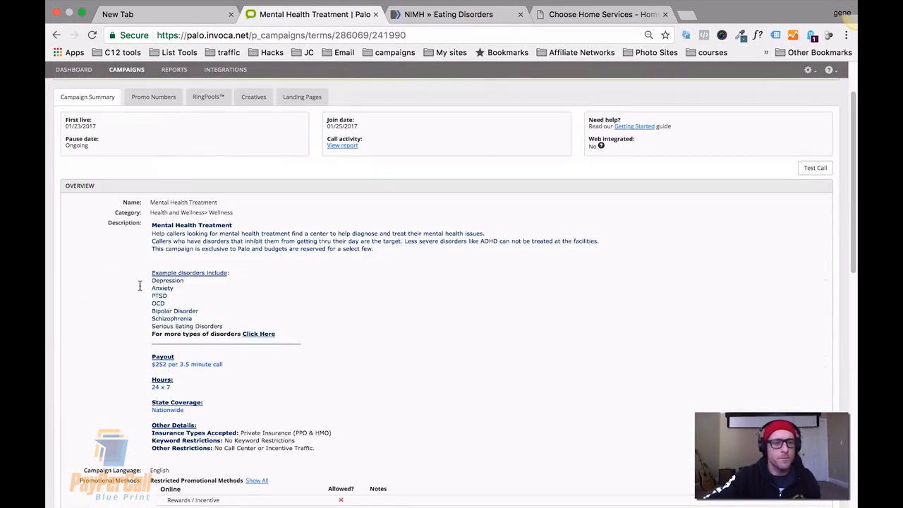
Open the Promo Numbers list of the Mental Health Treatment campaign.
left_click(116, 104)
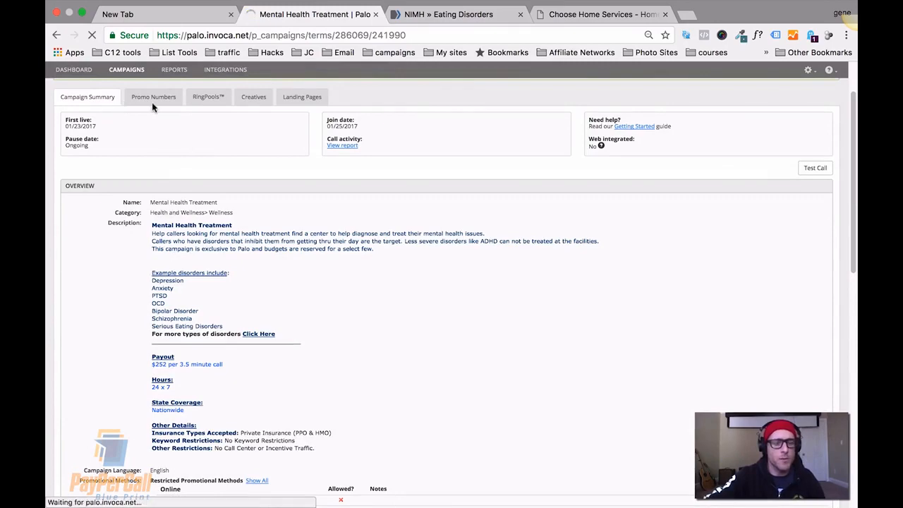
left_click(153, 105)
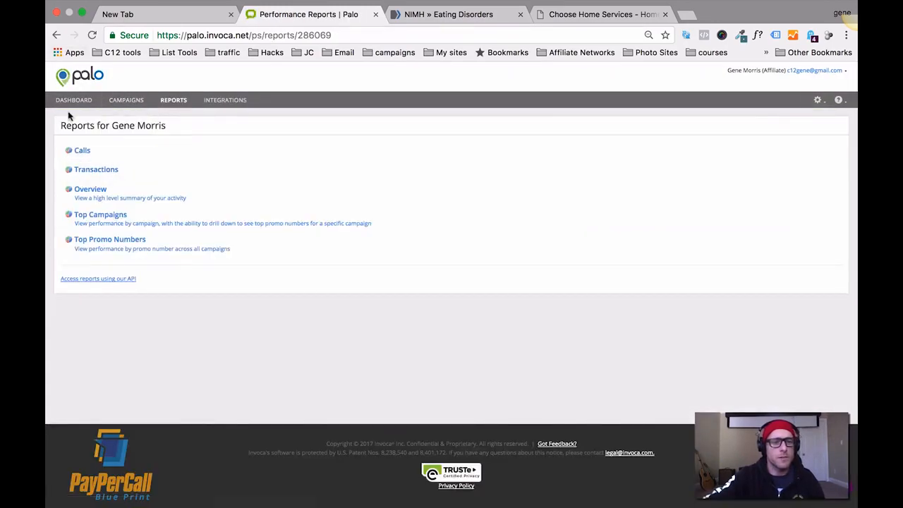
left_click(57, 35)
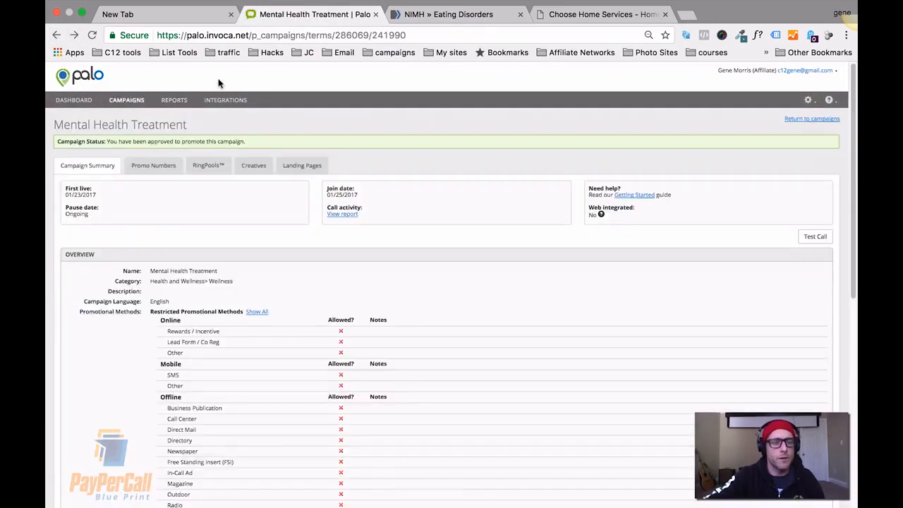
left_click(151, 164)
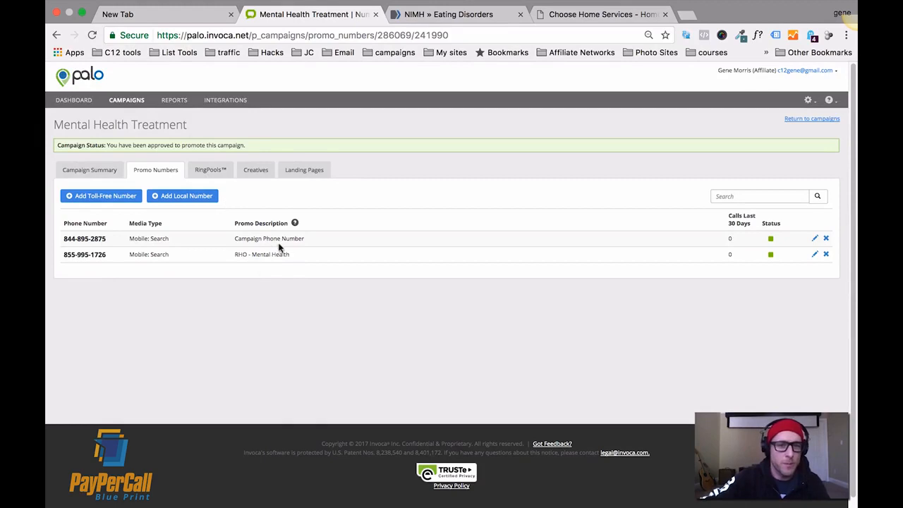
mouse_move(292, 258)
left_mouse_down()
mouse_move(113, 254)
mouse_move(78, 244)
mouse_move(103, 249)
left_mouse_up()
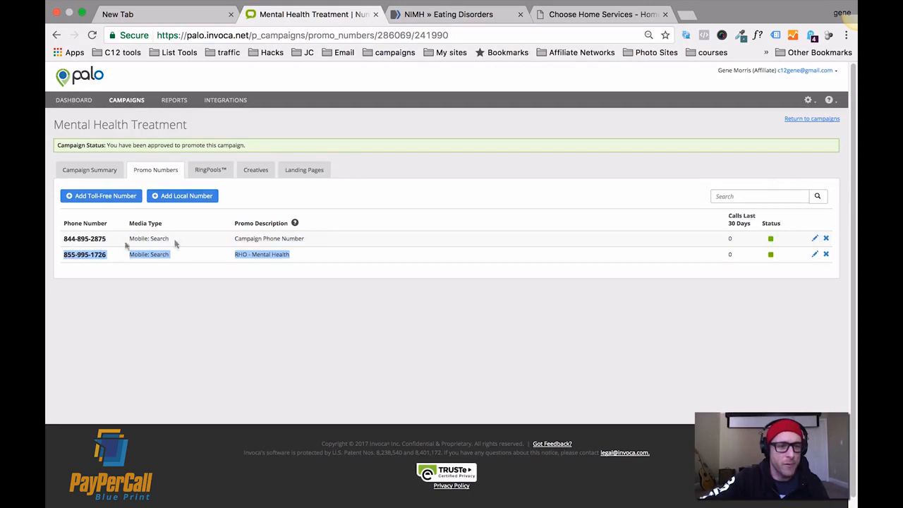
left_click_drag(312, 243, 250, 228)
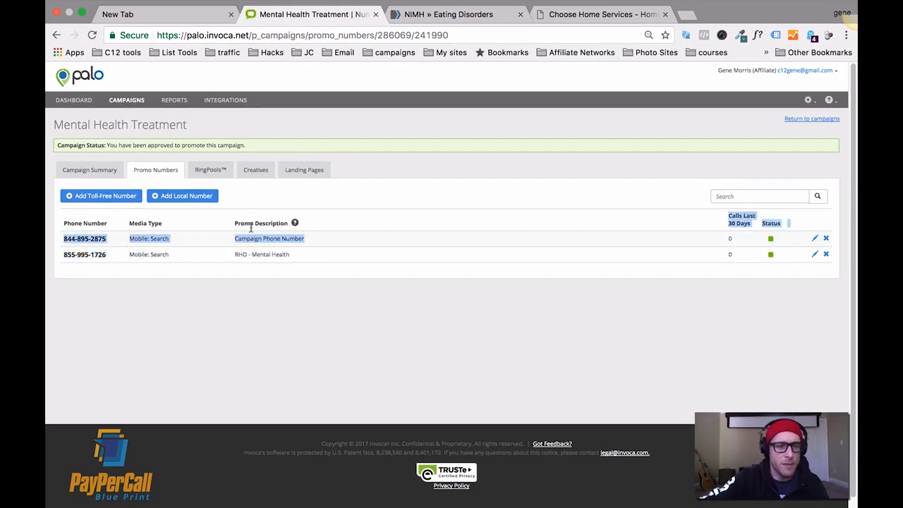
left_click(203, 246)
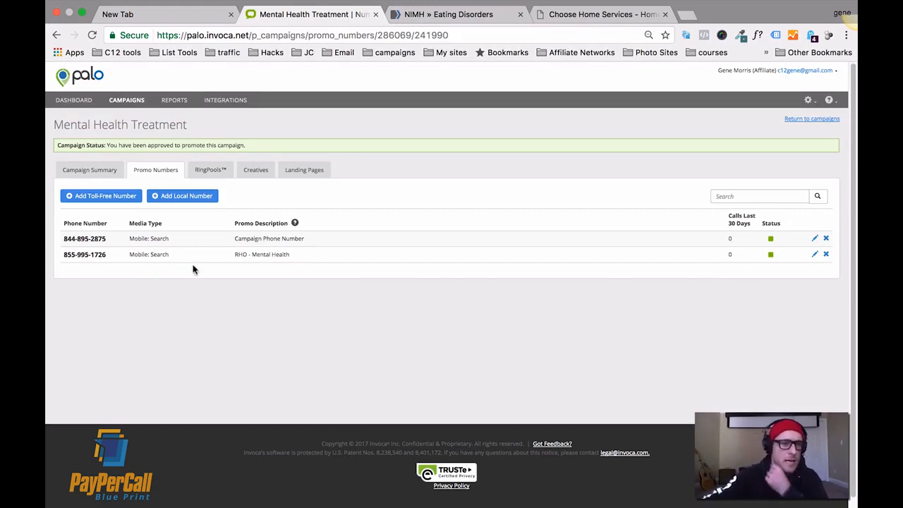
left_click_drag(115, 240, 70, 232)
key("super+c")
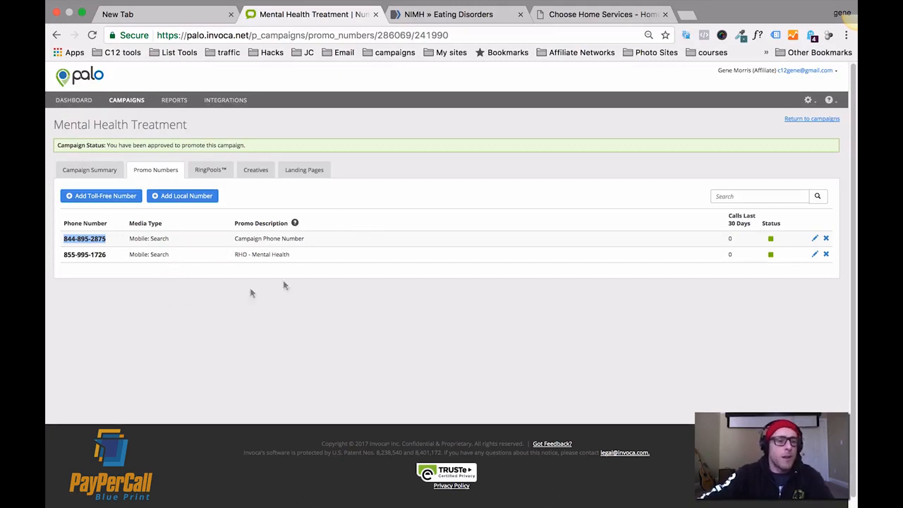
Open retreaver.com in a new browser tab.
left_click(686, 15)
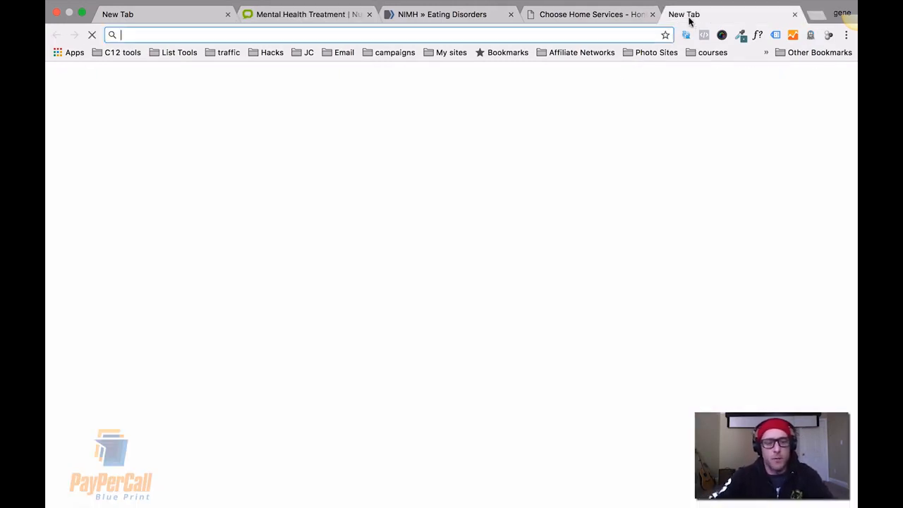
type("rert")
key("BackSpace")
key("BackSpace")
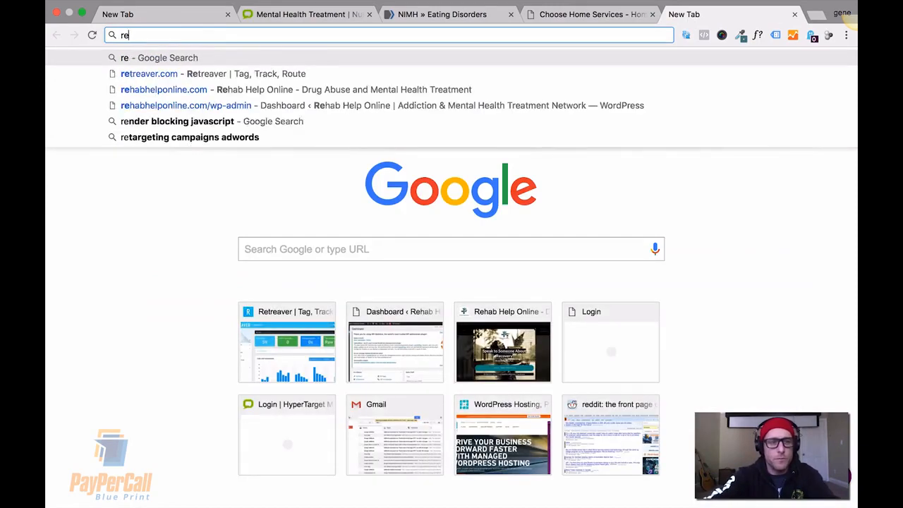
type("tr")
key("Return")
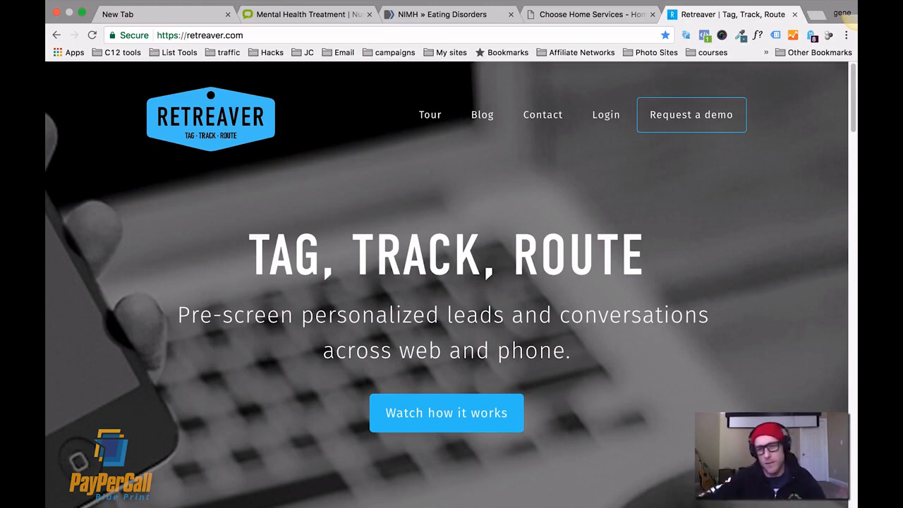
Log in to the Retreaver account with the saved credentials.
left_click(600, 127)
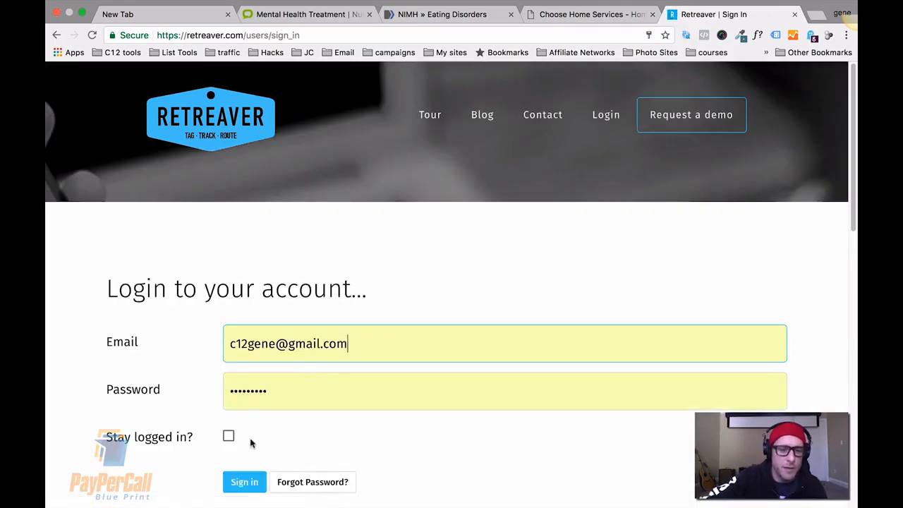
left_click(240, 482)
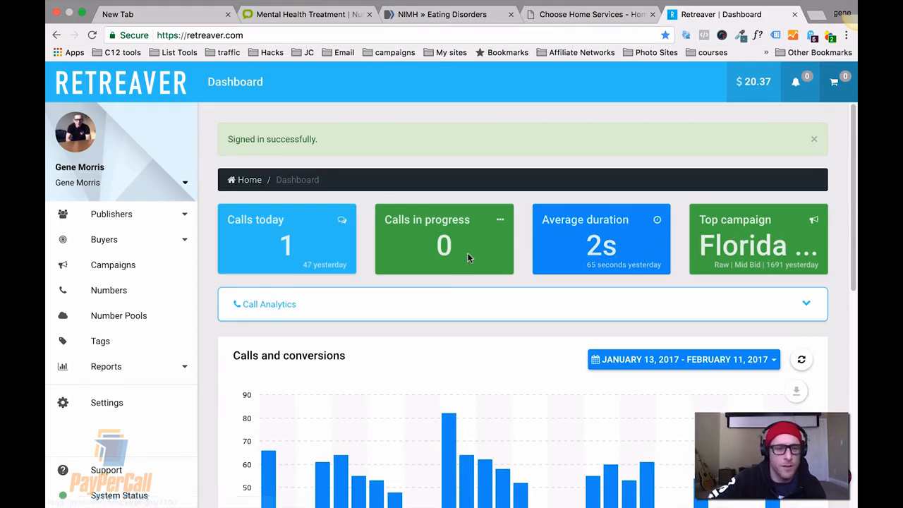
Start a new call buyer from the Call Buyers list.
scroll(446, 278, "down", 3)
scroll(447, 277, "down", 3)
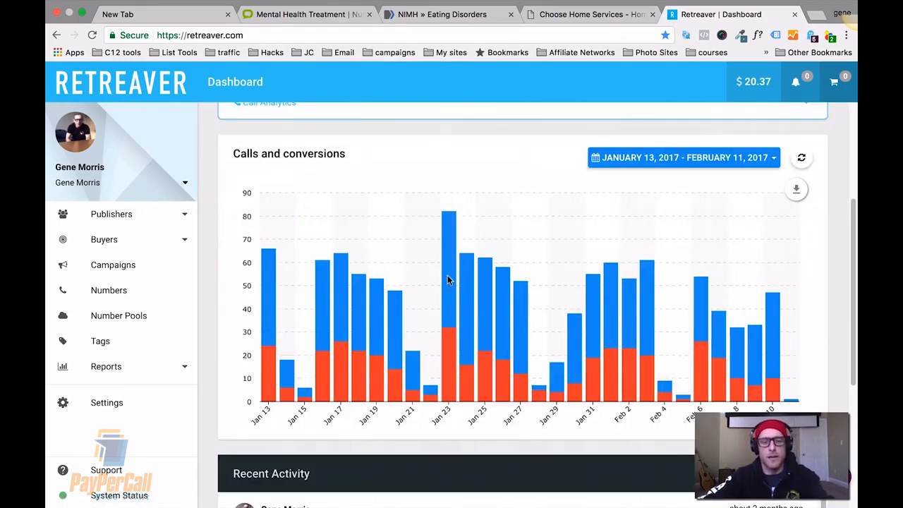
scroll(448, 281, "up", 6)
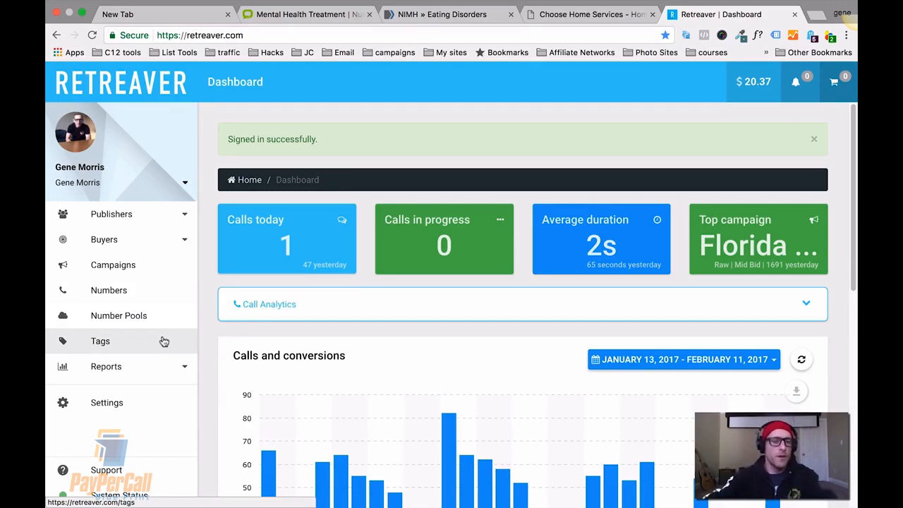
left_click(142, 240)
left_click(120, 263)
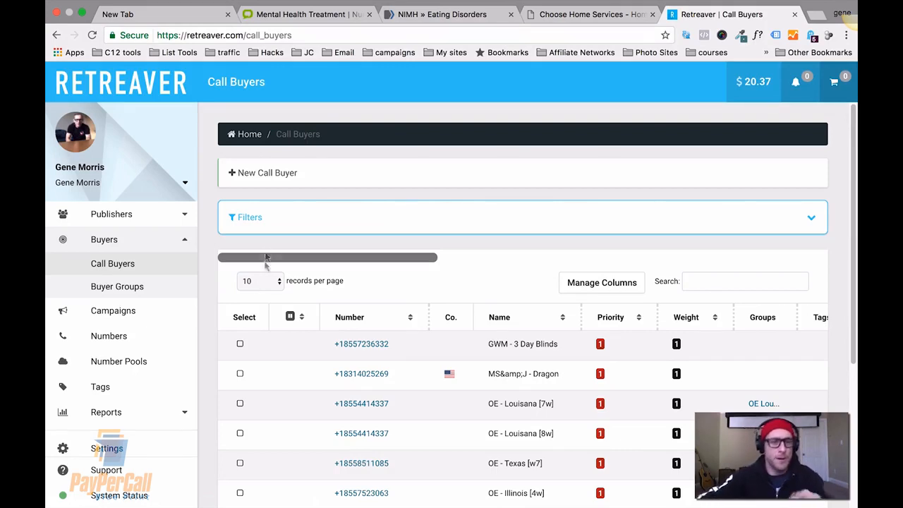
left_click(265, 173)
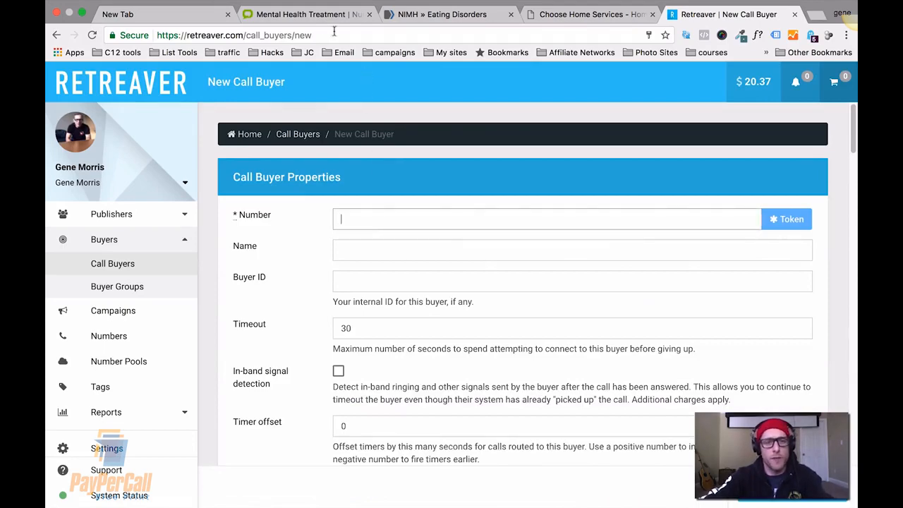
left_click(319, 16)
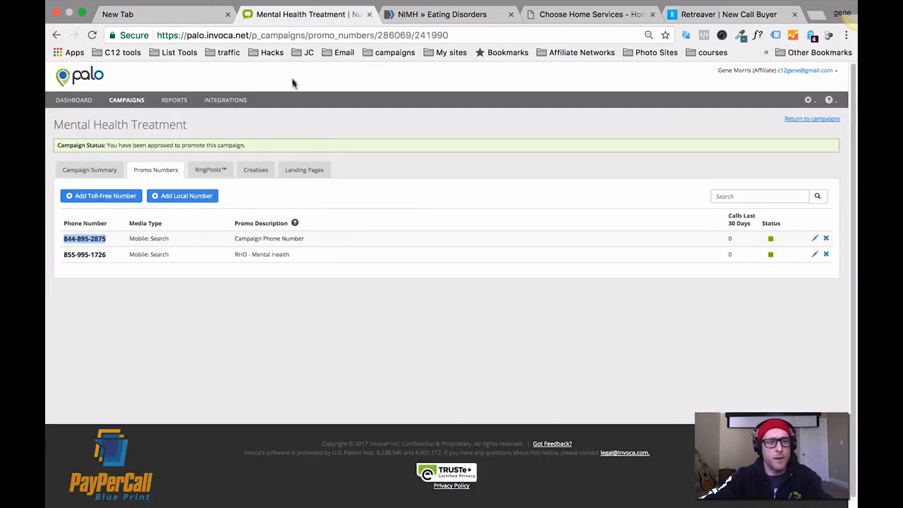
left_click(733, 14)
key("super+v")
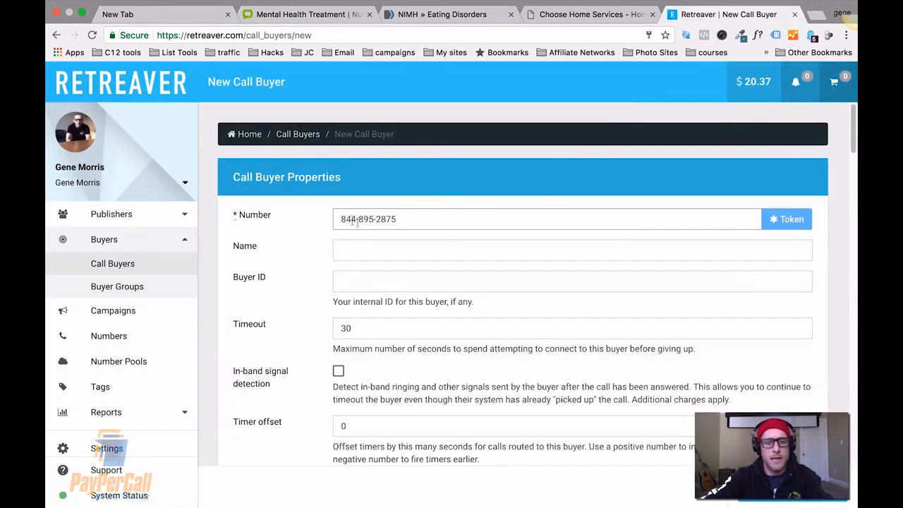
Name the call buyer "Palo - Mental Health -".
left_click(350, 246)
type("P")
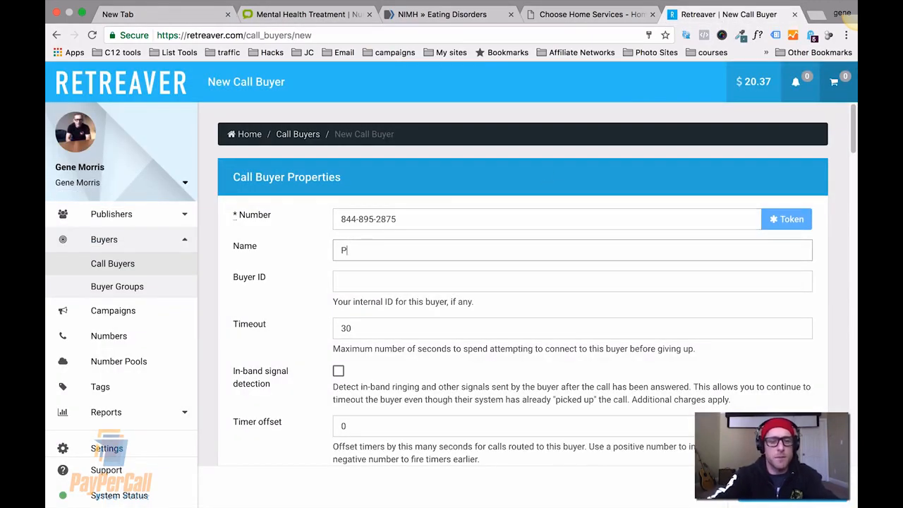
type("alo - Men")
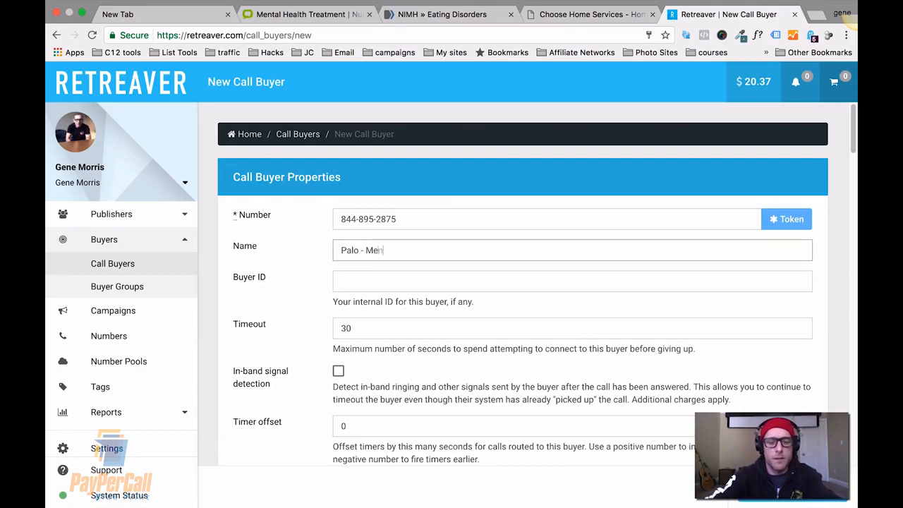
type("tal Health -")
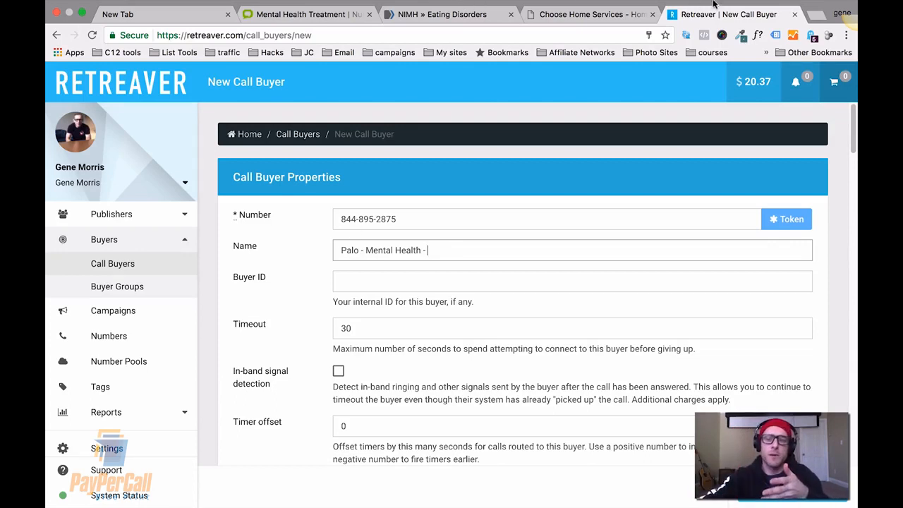
mouse_move(694, 6)
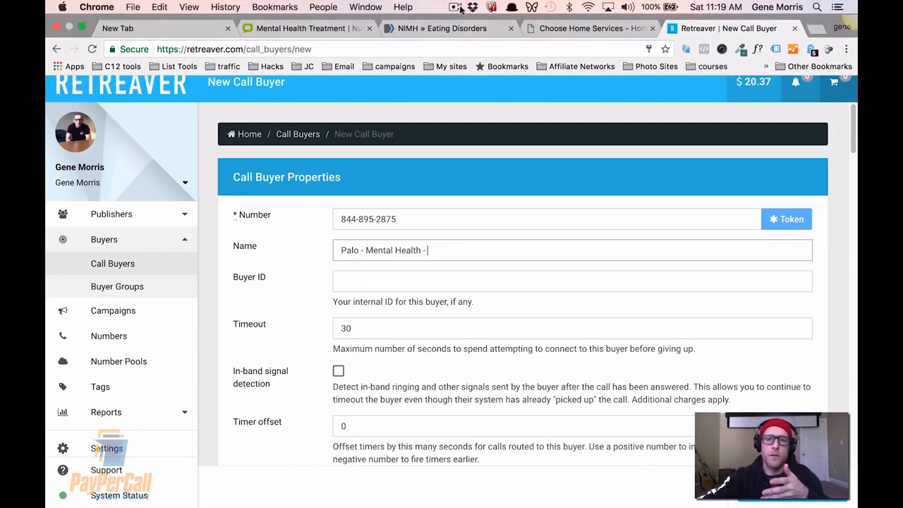
left_click(454, 9)
left_click(461, 48)
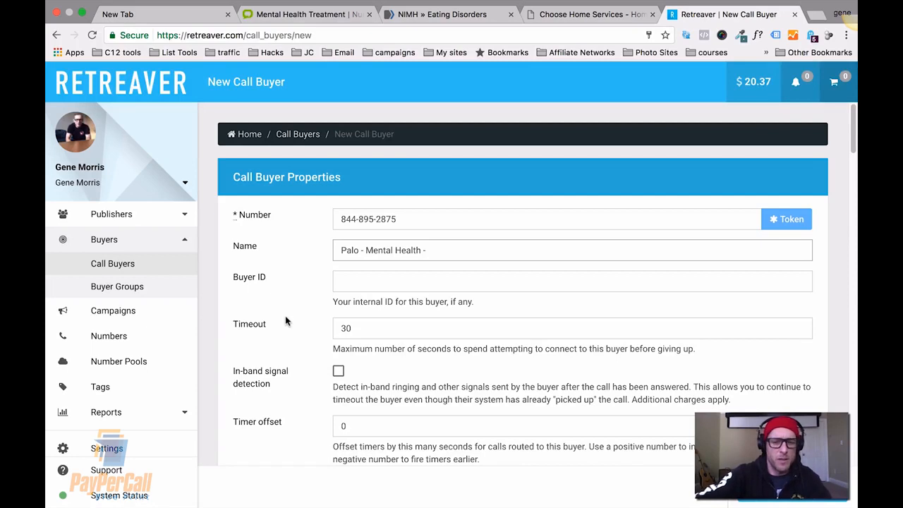
Set the Buyer ID to "palo - mental health".
left_click(406, 280)
type("palo - mental health")
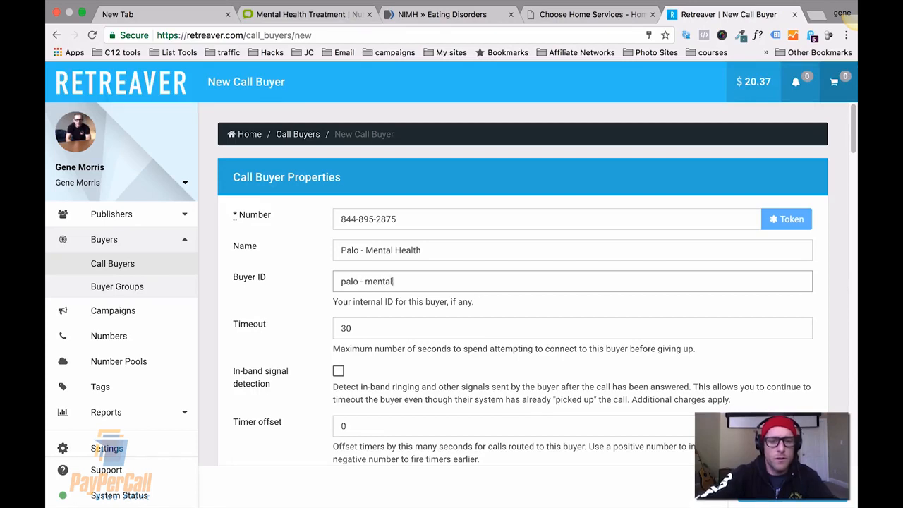
Rename the buyer "Palo - Mental health - eating disorders" and extend the Buyer ID to "palo - mental health - disorders".
left_click(401, 250)
key("BackSpace")
type("h")
left_click(443, 256)
type("- eating di")
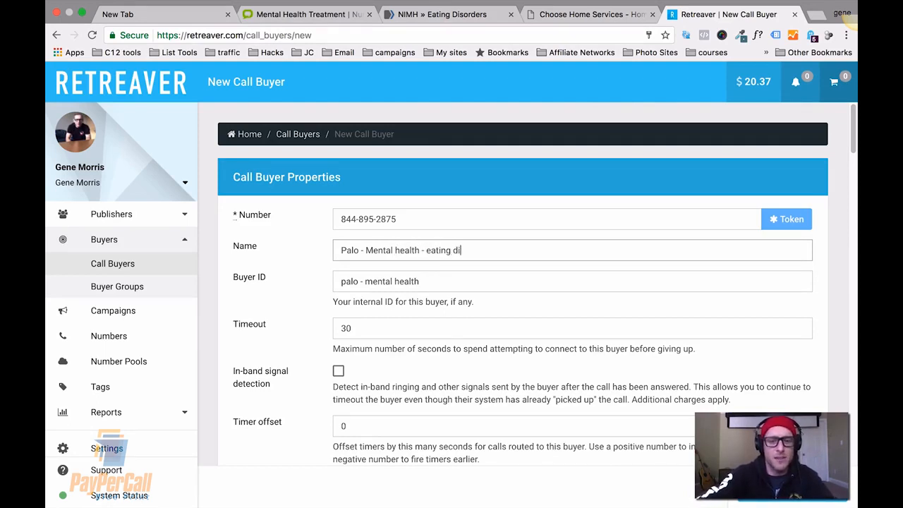
type("sorders")
type(" - diso")
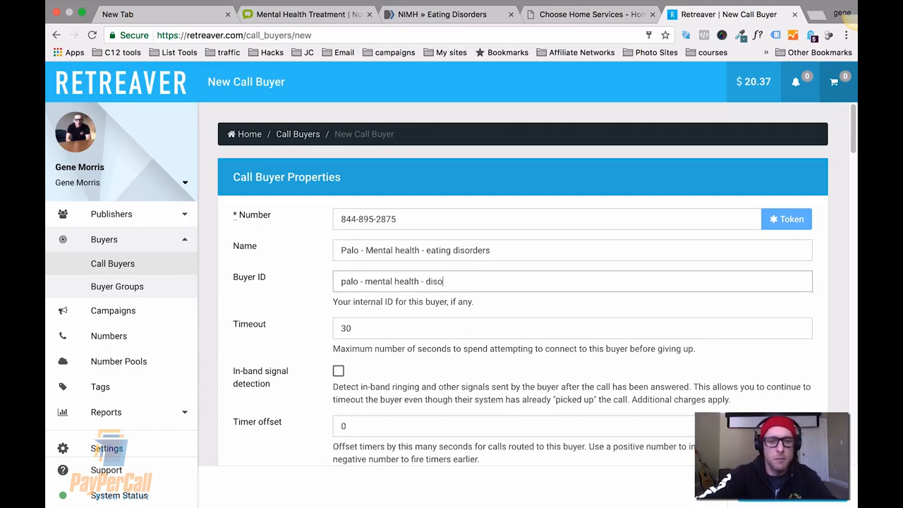
type("trders")
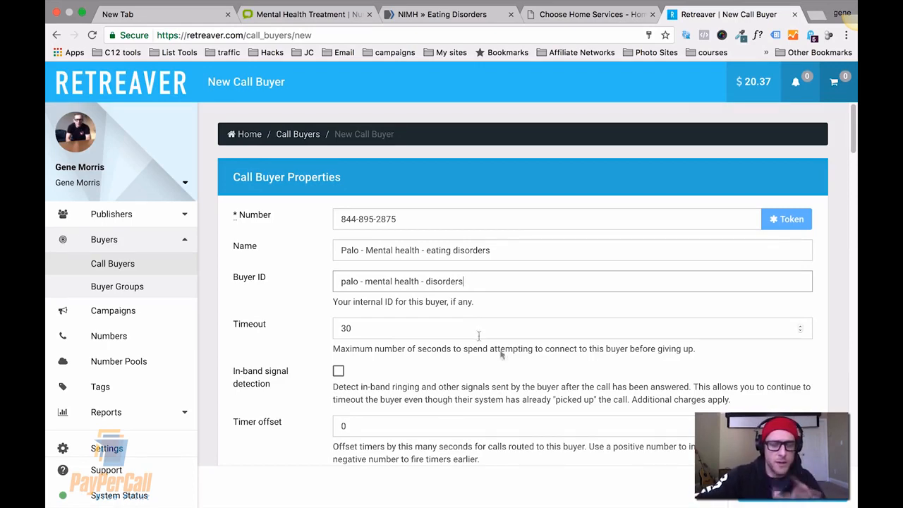
Review the buyer form's business hours and buyer groups sections, then select the buyer name.
scroll(558, 364, "down", 5)
scroll(559, 364, "down", 10)
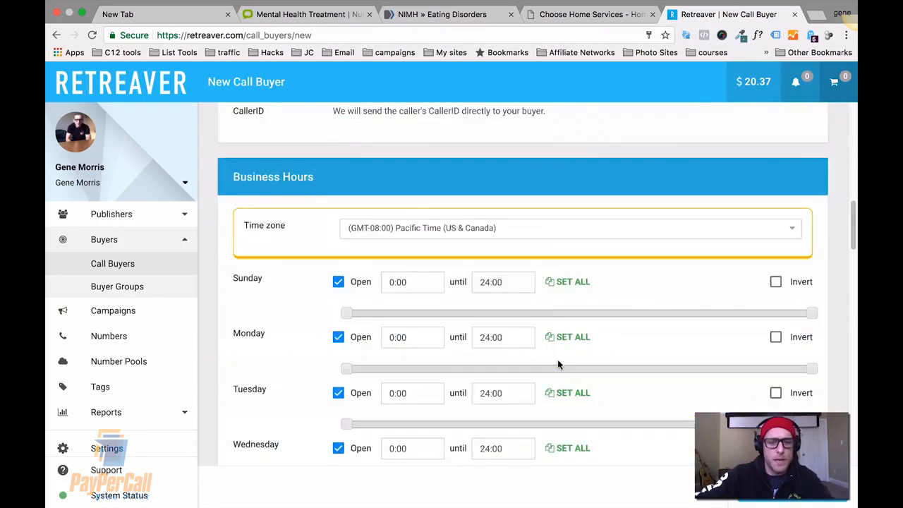
scroll(558, 365, "up", 2)
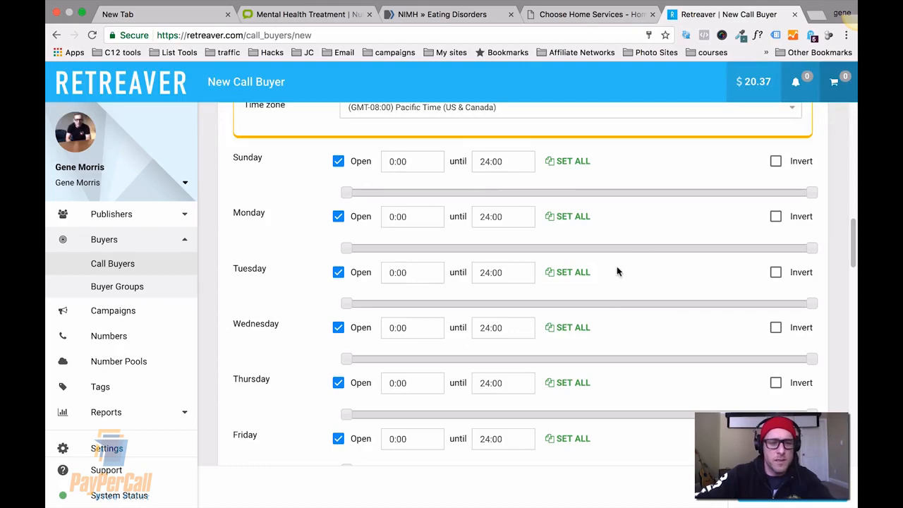
scroll(641, 297, "down", 3)
scroll(641, 298, "up", 8)
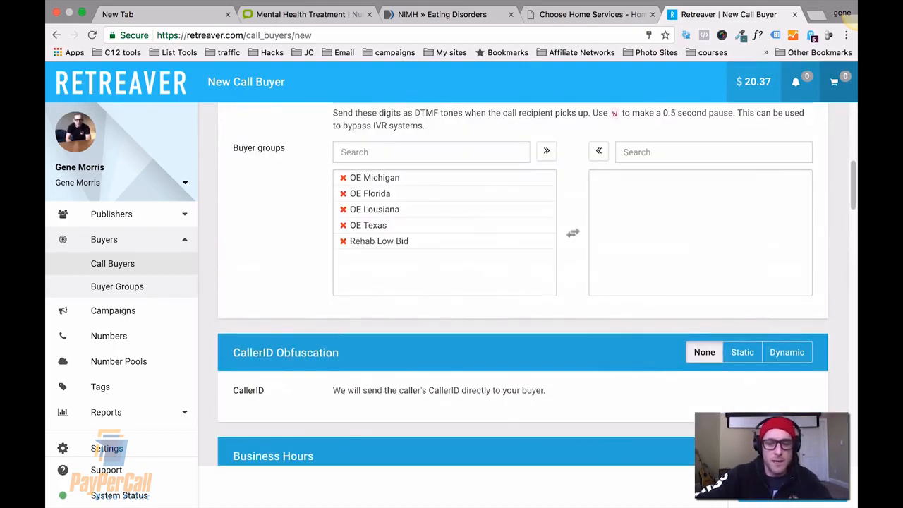
scroll(512, 246, "up", 10)
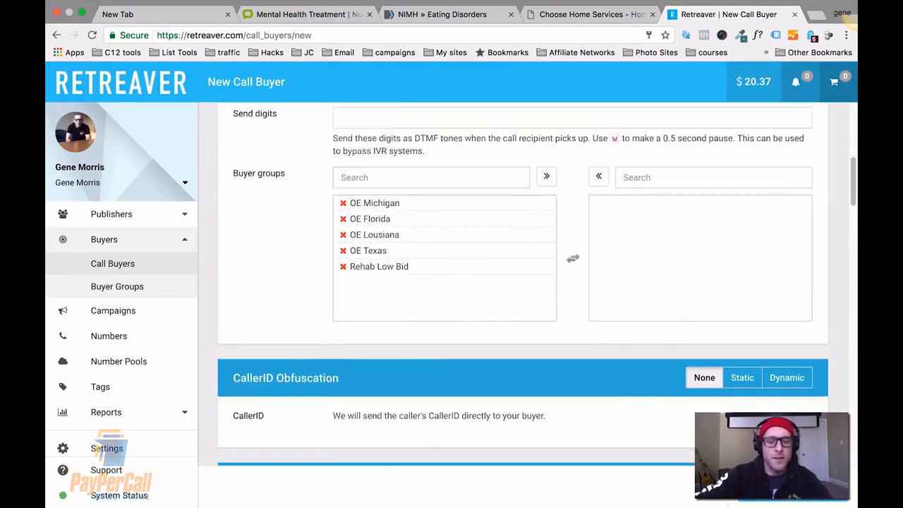
left_click_drag(508, 251, 355, 223)
key("super+c")
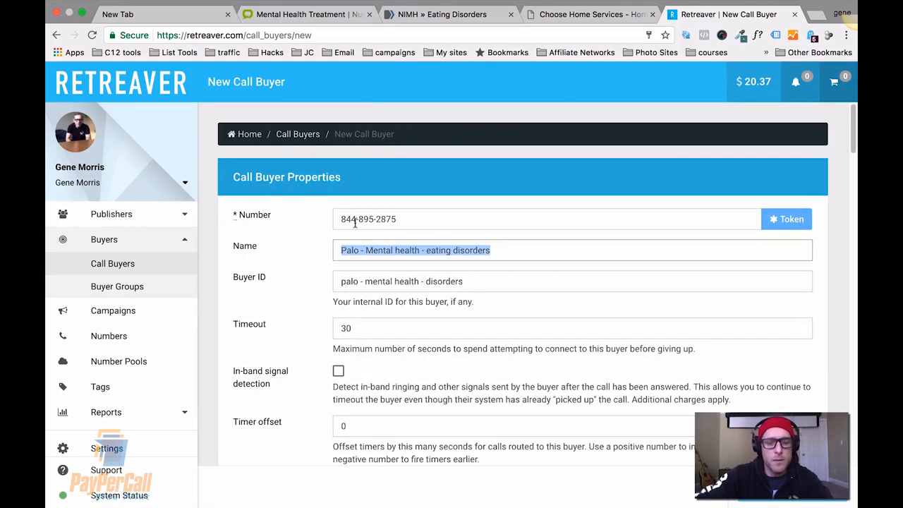
Save the call buyer and start a new campaign named "Palo - Mental Health - Eating Disorders".
key("Return")
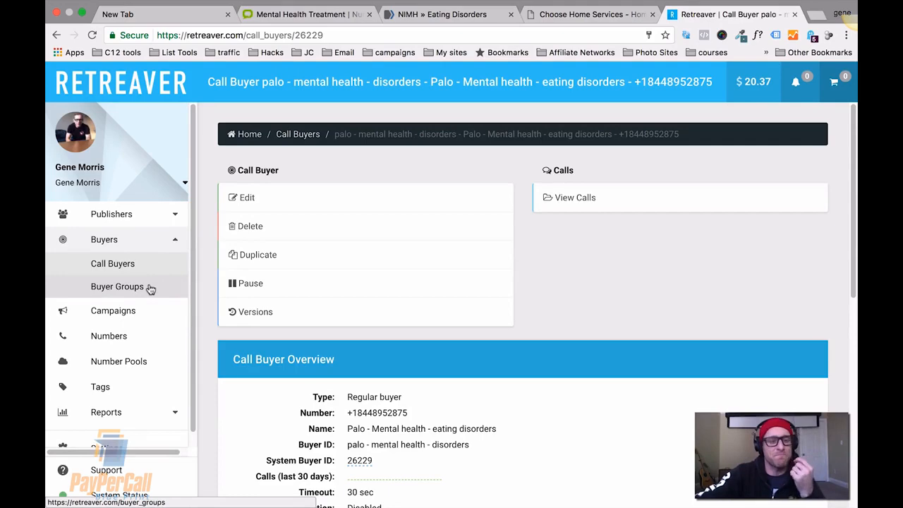
left_click(115, 311)
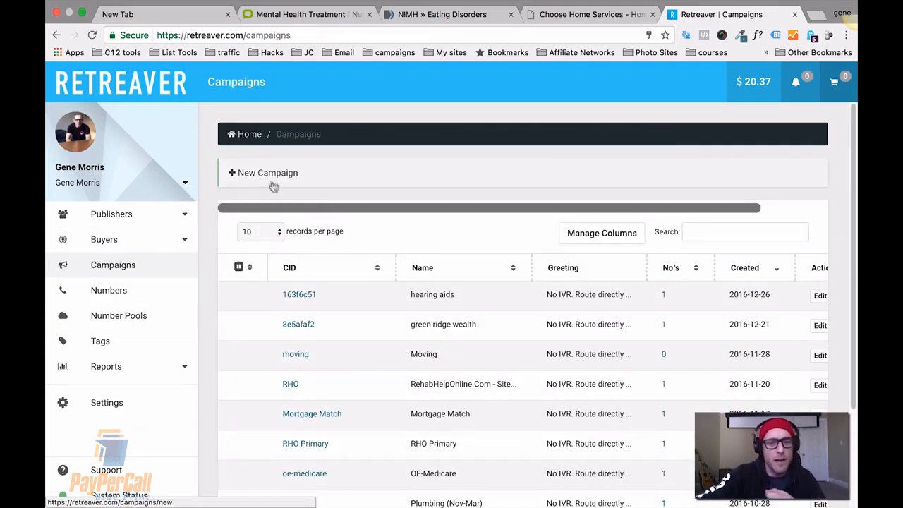
left_click(269, 171)
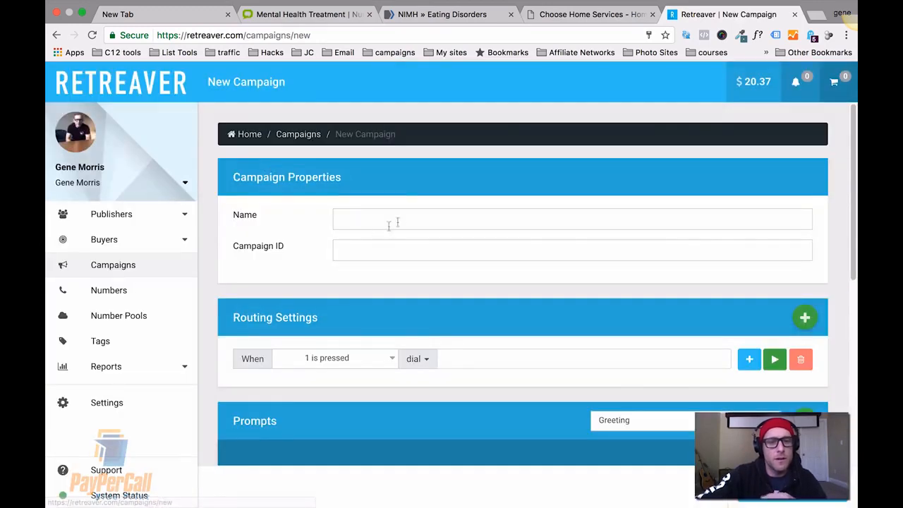
left_click(399, 218)
type("Palo - Men")
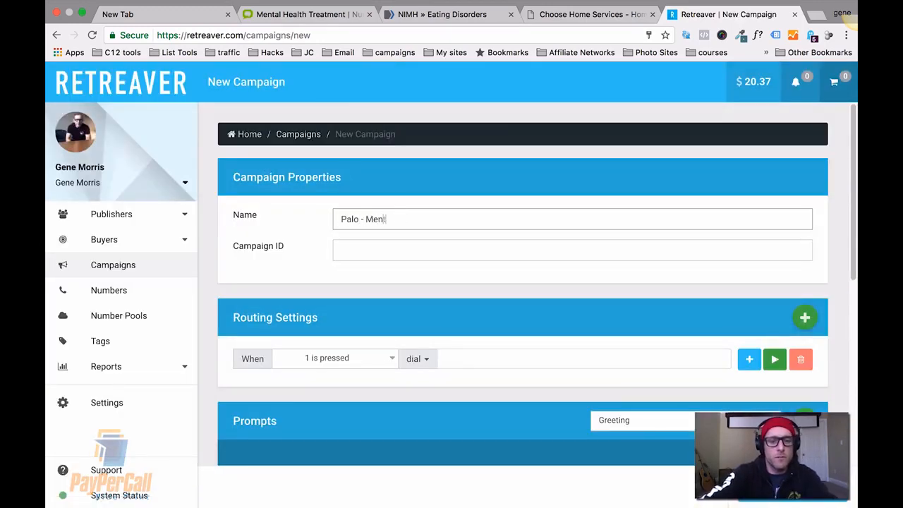
type("tal Health - ")
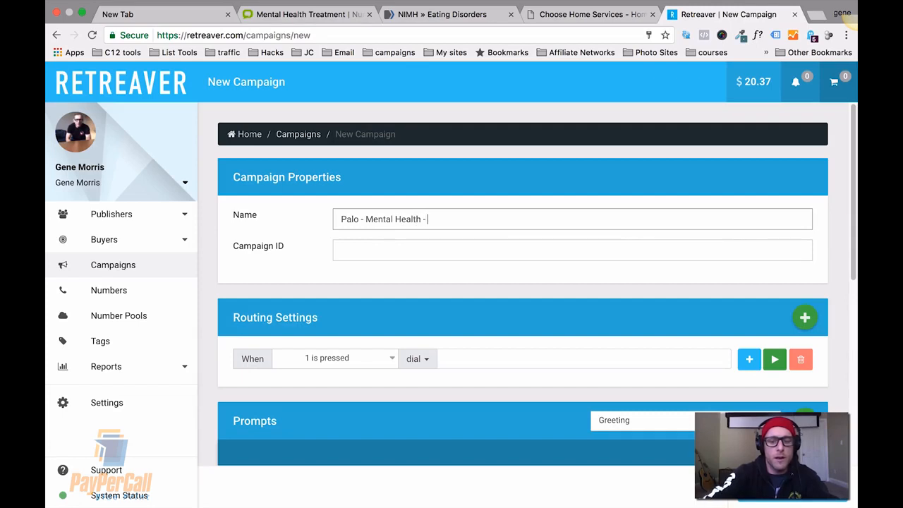
type("Eating Disorders")
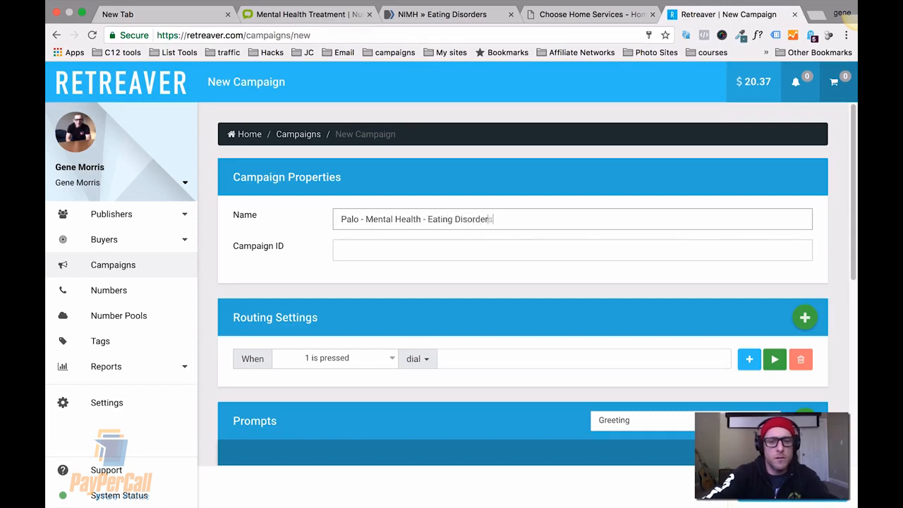
Set the Campaign ID to "Palo - Mental Health - Eating Disorders".
key("Tab")
type("Palo - Mental Health p E")
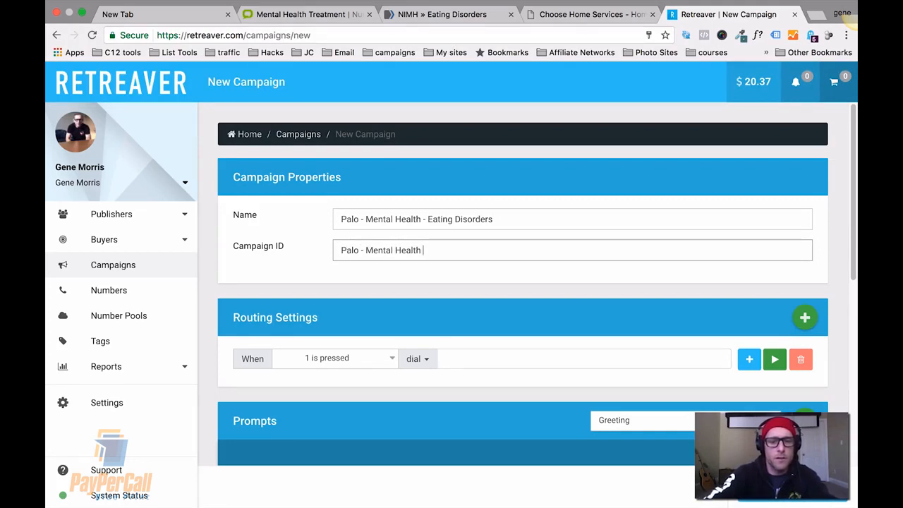
key("BackSpace")
key("BackSpace")
key("BackSpace")
key("BackSpace")
type("- Eati")
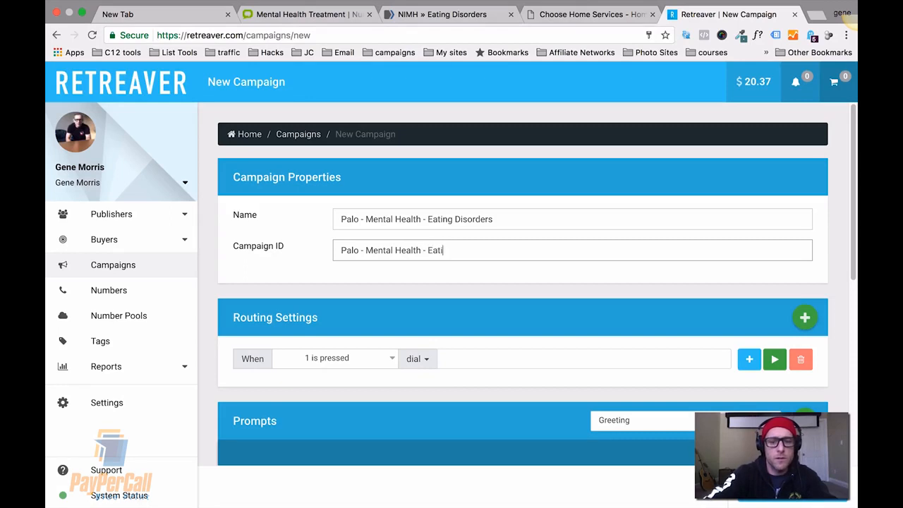
type("ng Dis")
key("BackSpace")
key("BackSpace")
key("BackSpace")
type("D")
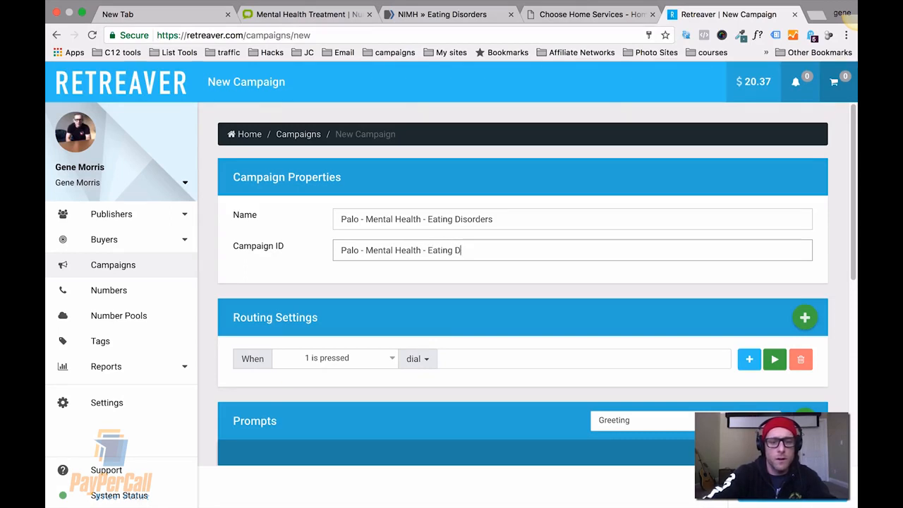
type("isorderse")
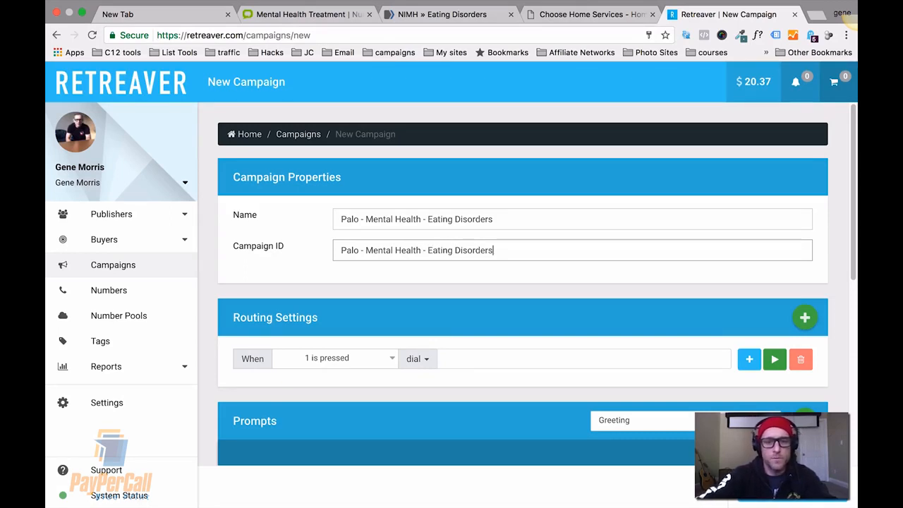
Route the "1 is pressed" option to dial the Palo - Mental health - eating disorders buyer.
left_click(452, 358)
key("super+v")
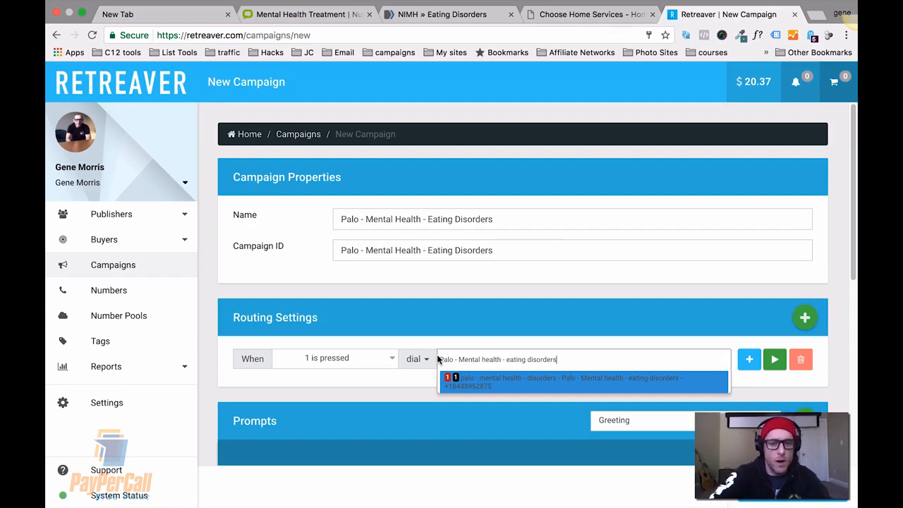
left_click(470, 385)
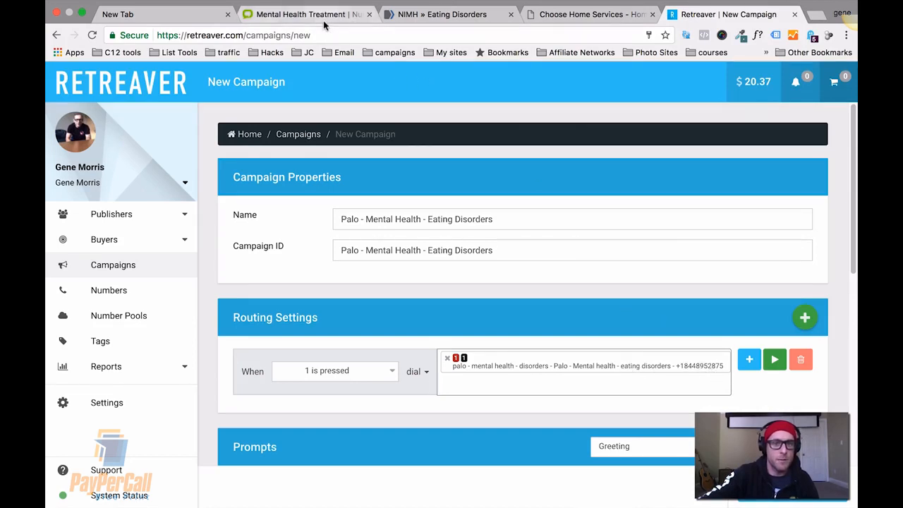
Check the Palo promo number tab and save the new campaign.
left_click(304, 14)
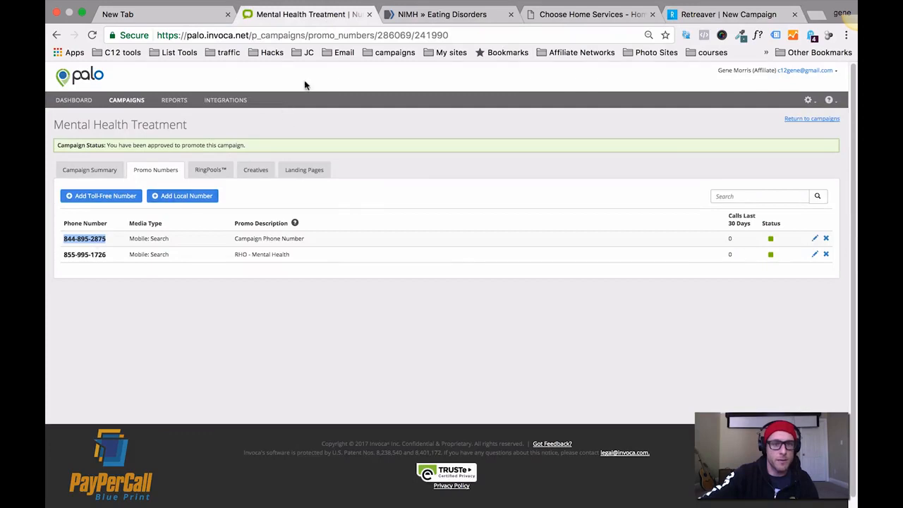
left_click(681, 14)
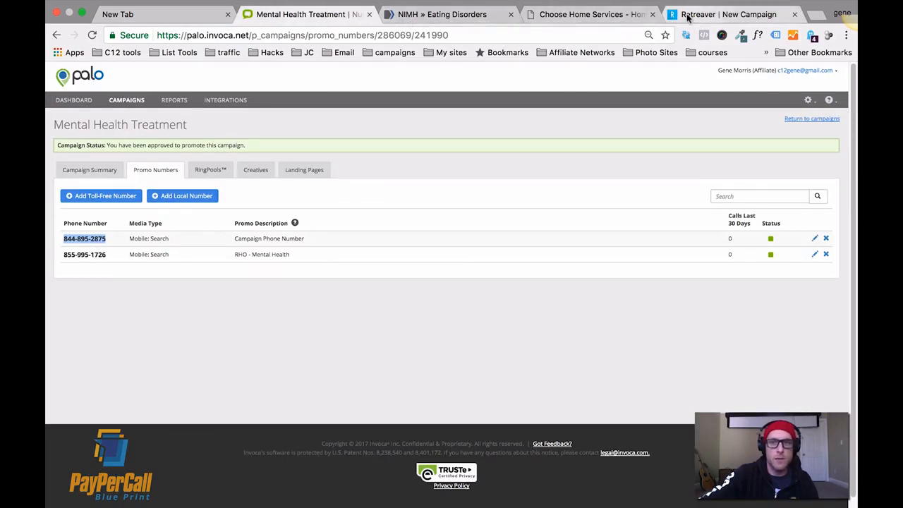
left_click(642, 286)
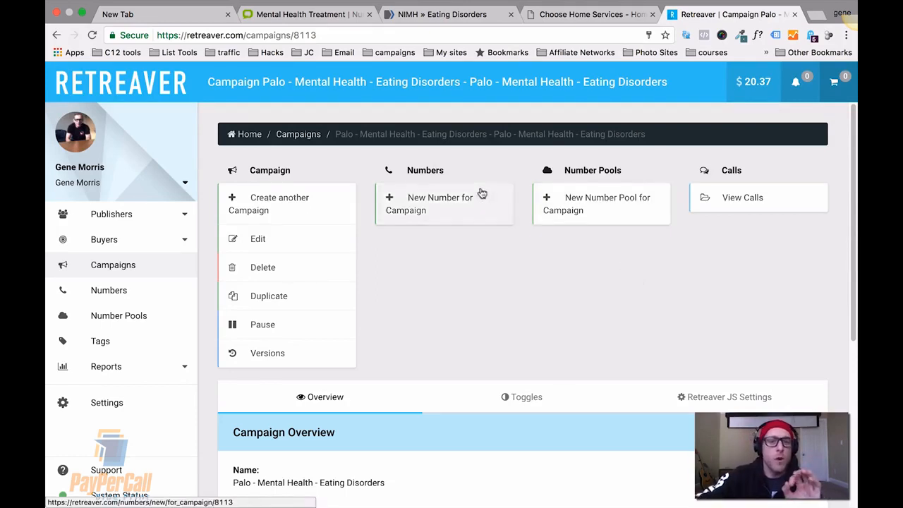
Add a new number for the campaign and select its digits to copy.
left_click(448, 202)
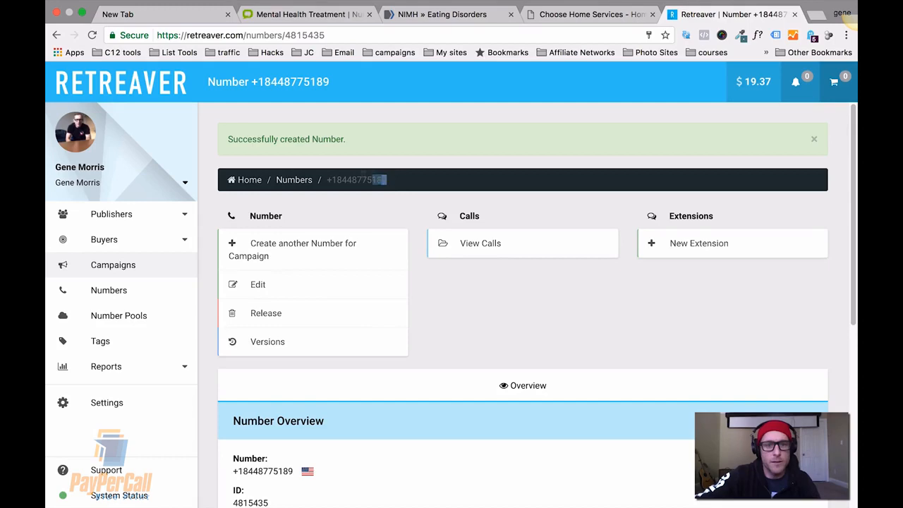
left_click_drag(388, 180, 337, 179)
key("super+c")
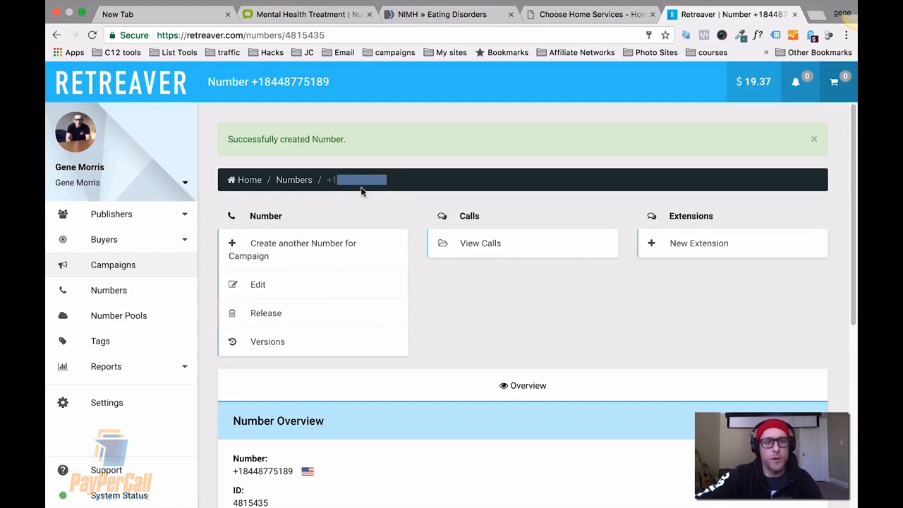
Switch to TextEdit and paste the new campaign number into a blank document.
key("alt+space")
type("tezt")
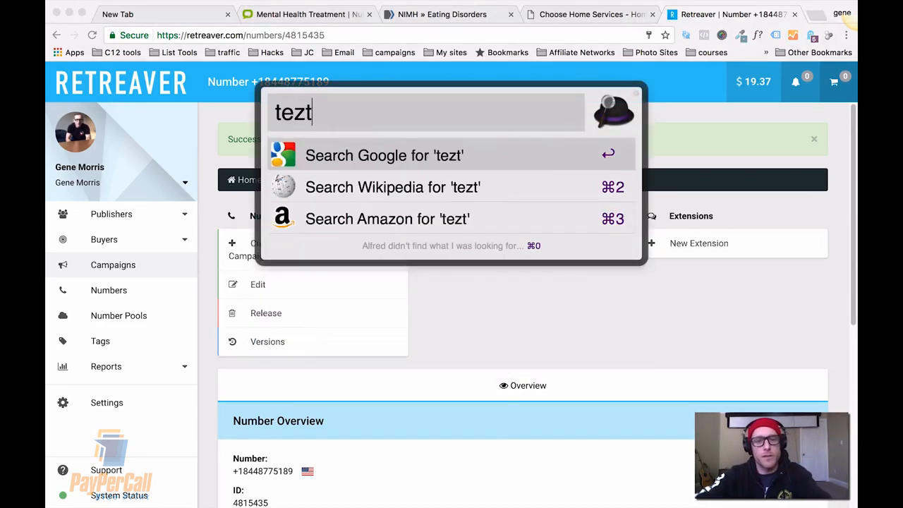
key("BackSpace")
key("BackSpace")
key("Return")
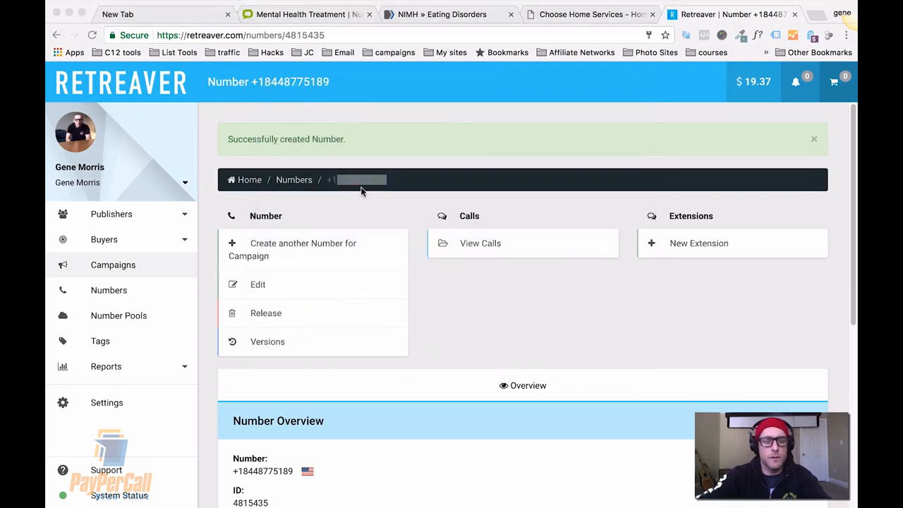
key("super+v")
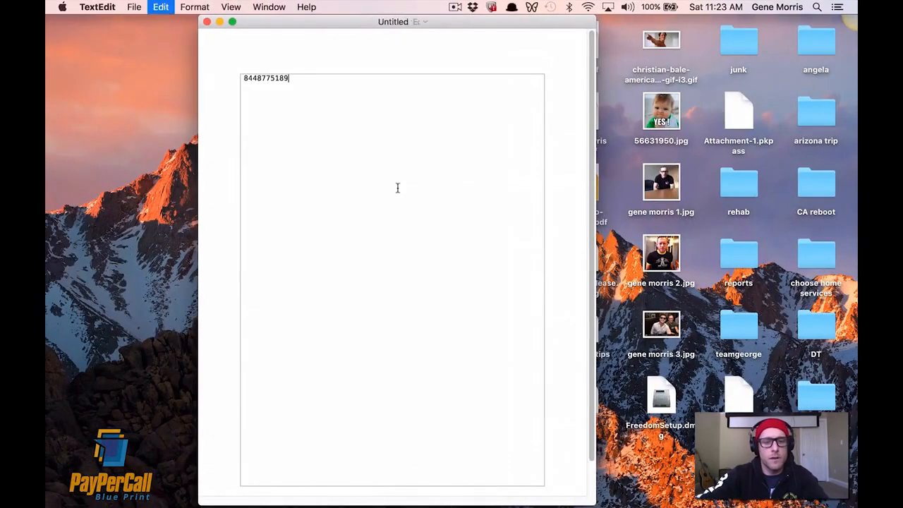
Prefix the pasted number with the label "Mental Health Campaign Phone Number: ".
left_click(243, 78)
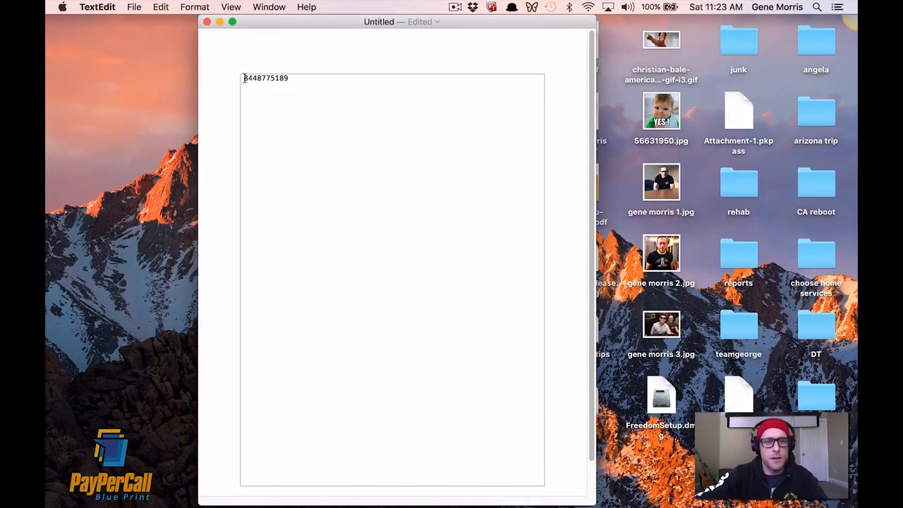
type("Mental Health Campai")
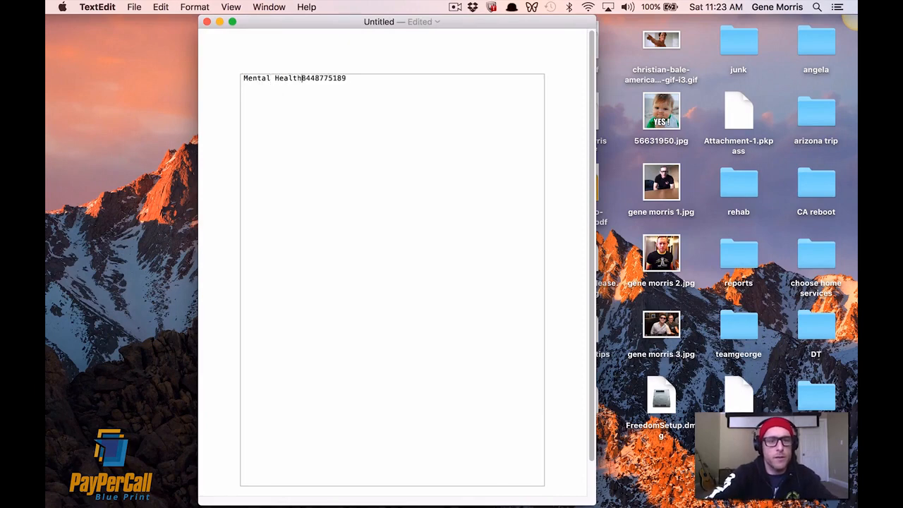
type("gn Phone NUmb")
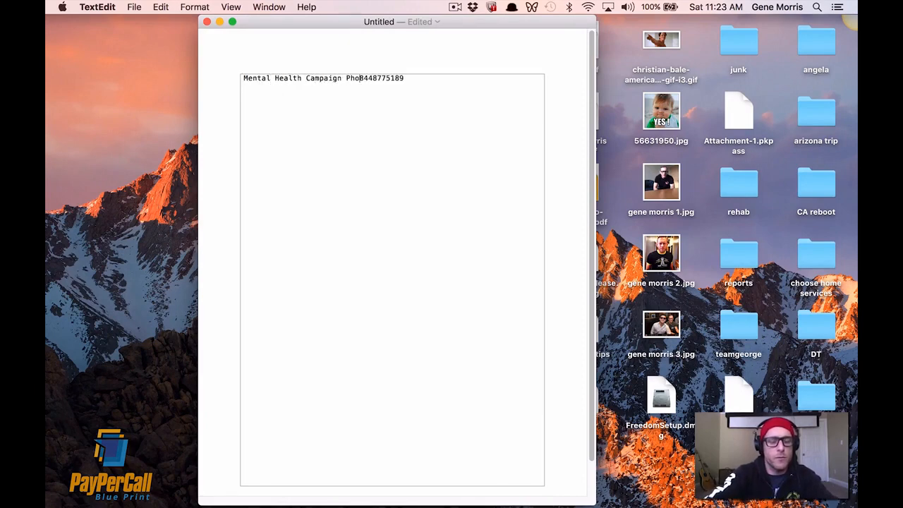
type("e")
key("BackSpace")
key("BackSpace")
key("BackSpace")
key("BackSpace")
type("umber")
type(";")
key("BackSpace")
key("BackSpace")
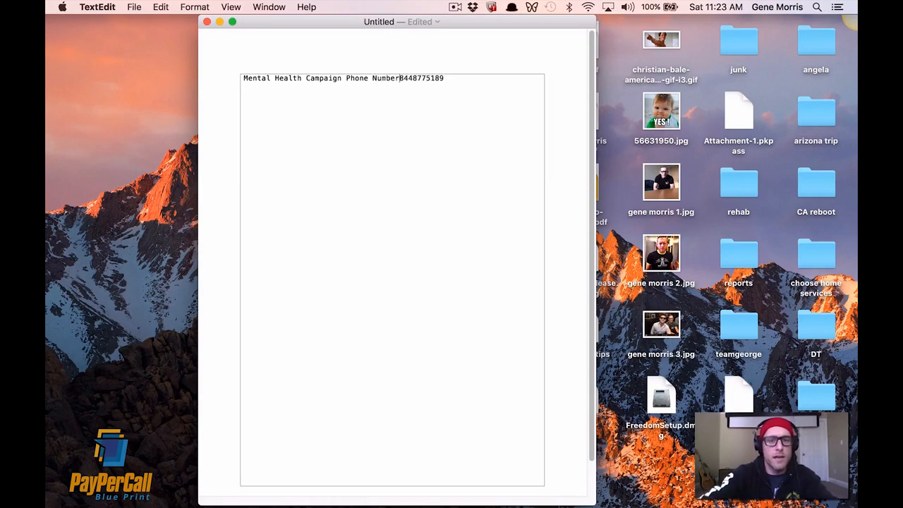
type(":")
key("Left")
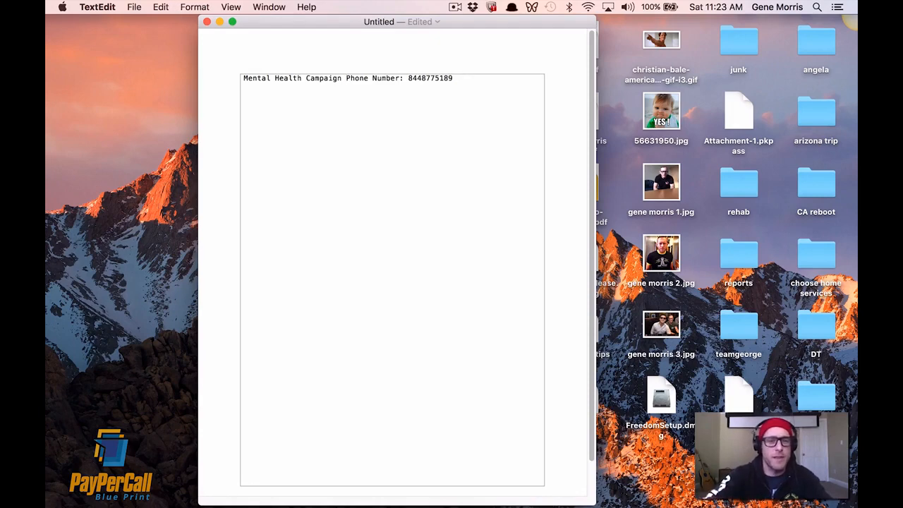
Insert "- Eating Disorders -" after "Campaign" and move "Phone Number:" onto its own line below.
type("- Eating Si")
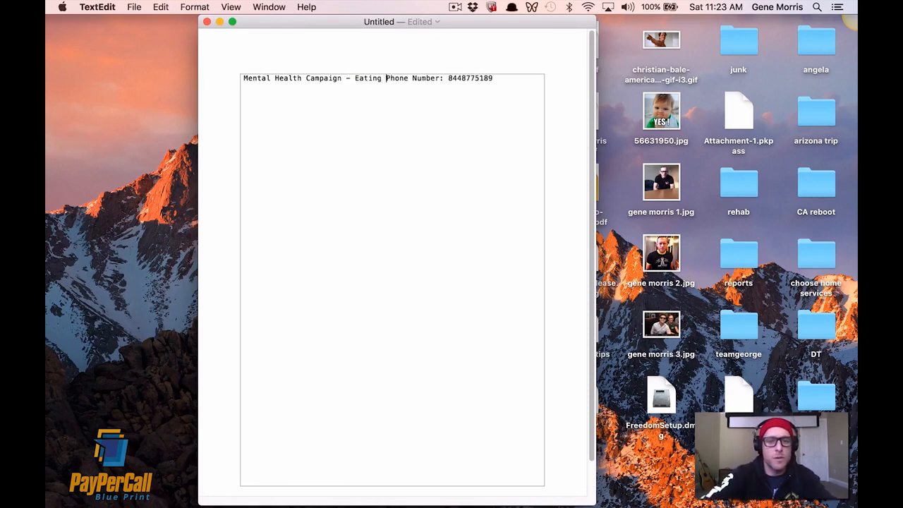
key("BackSpace")
key("BackSpace")
type("Disor")
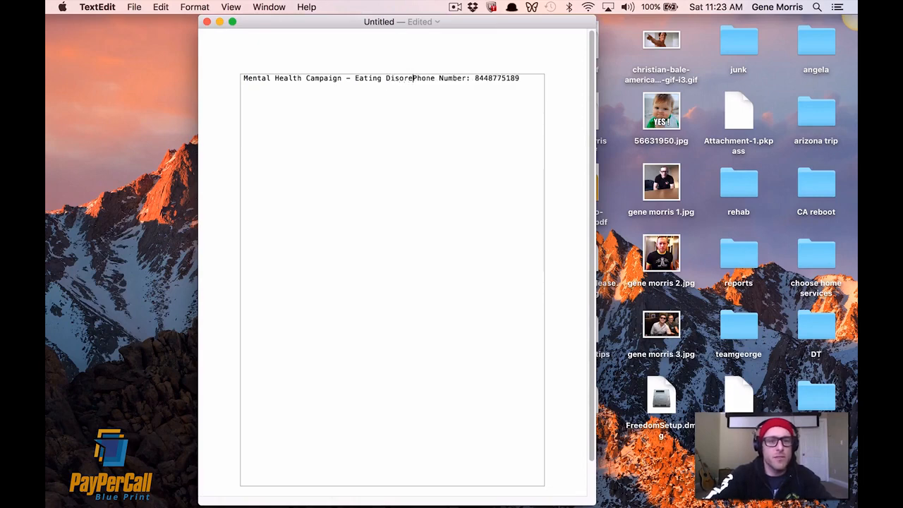
type("ders -")
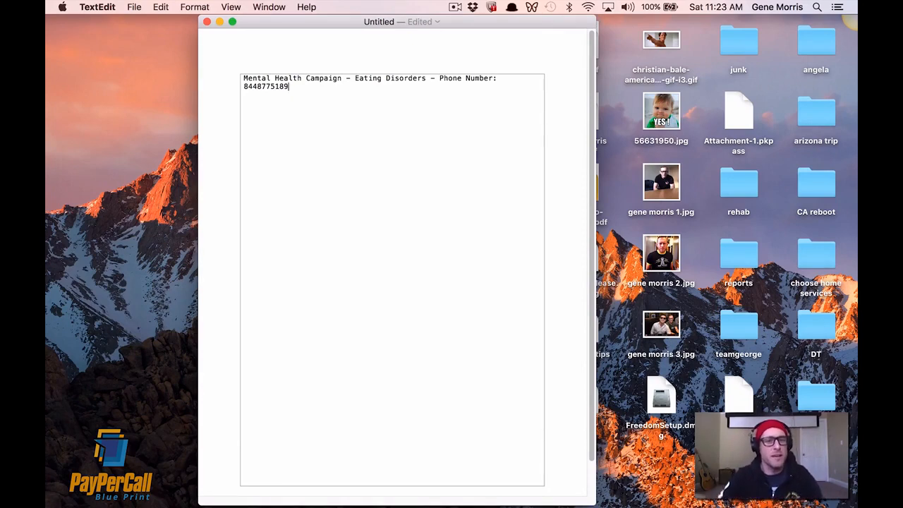
left_click(440, 79)
key("Return")
key("Return")
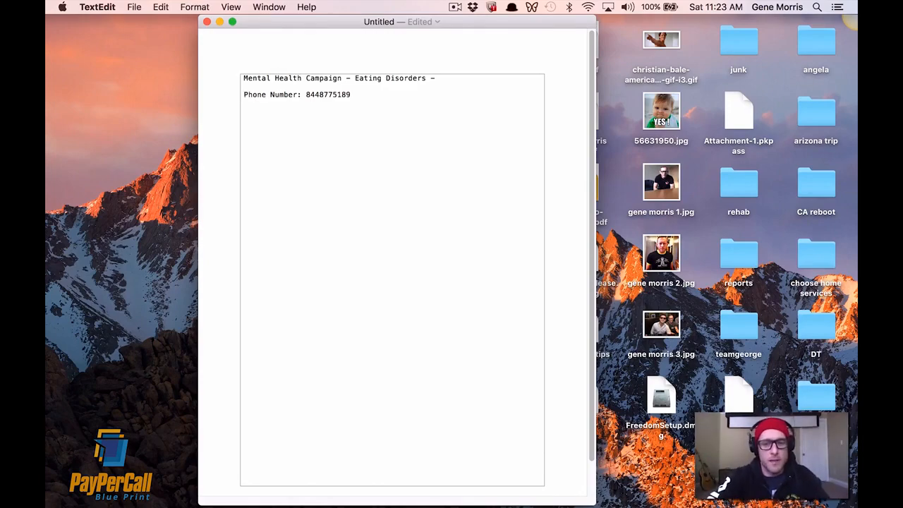
key("ctrl+Right")
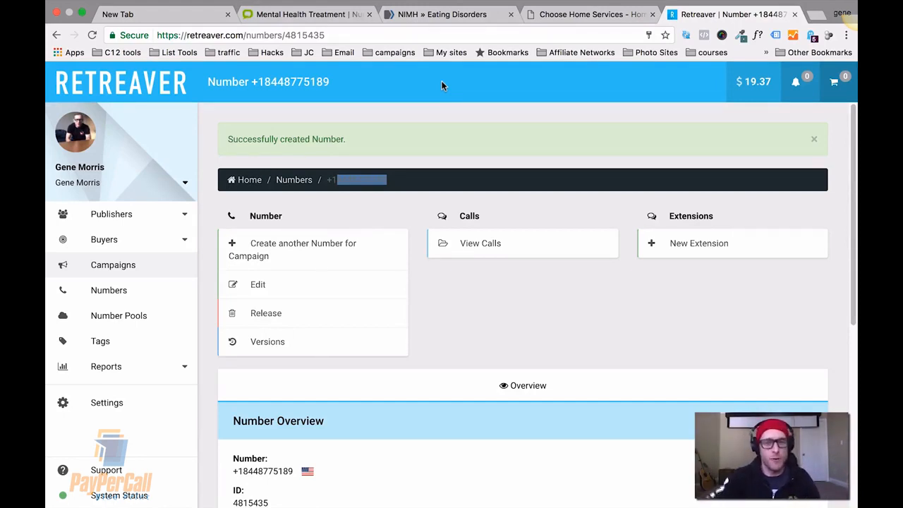
mouse_move(492, 3)
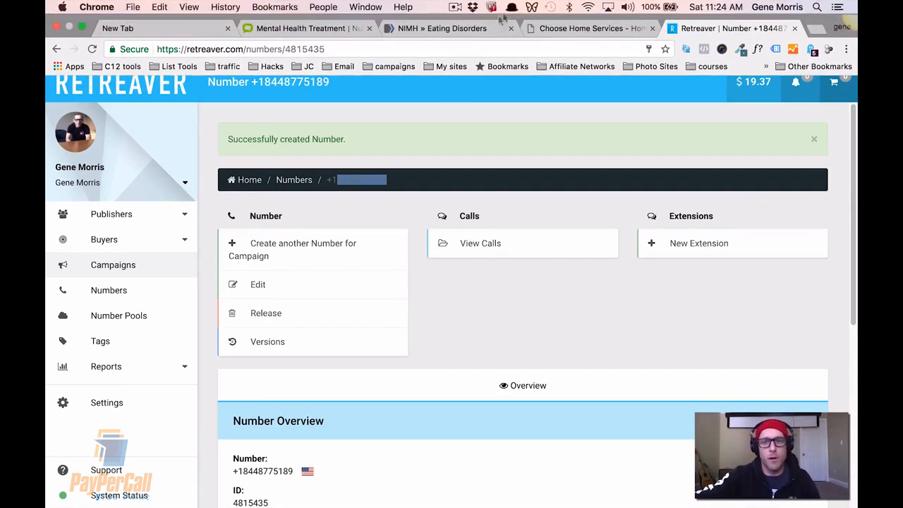
left_click(456, 8)
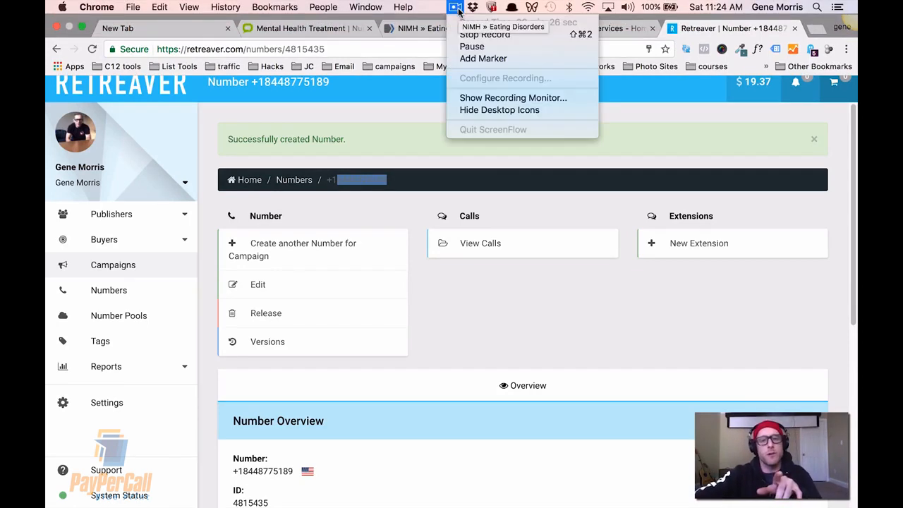